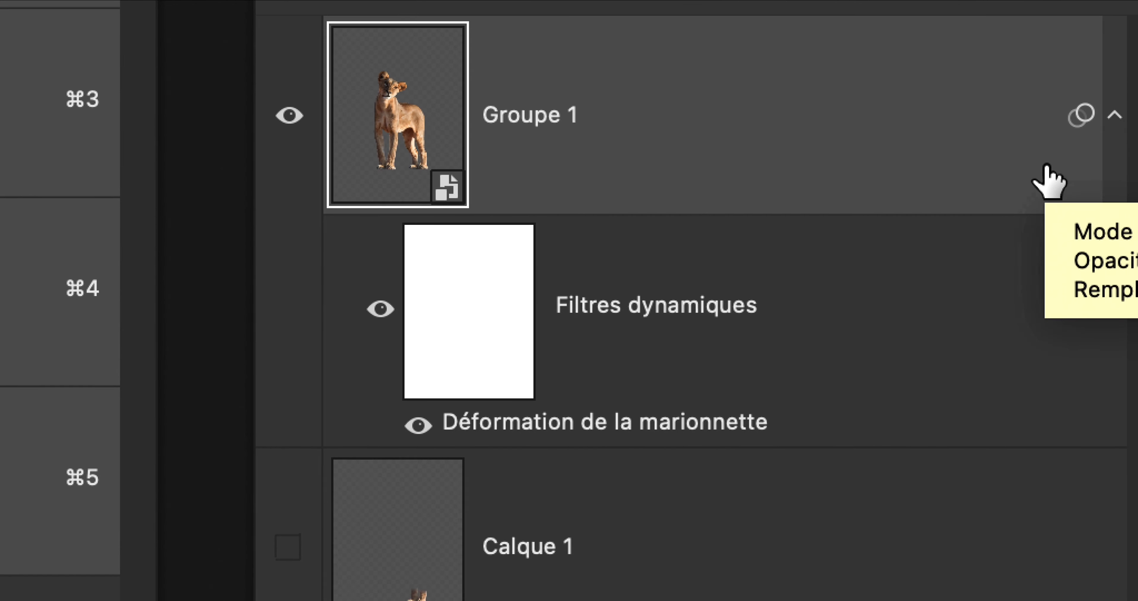
click(1120, 127)
click(1062, 142)
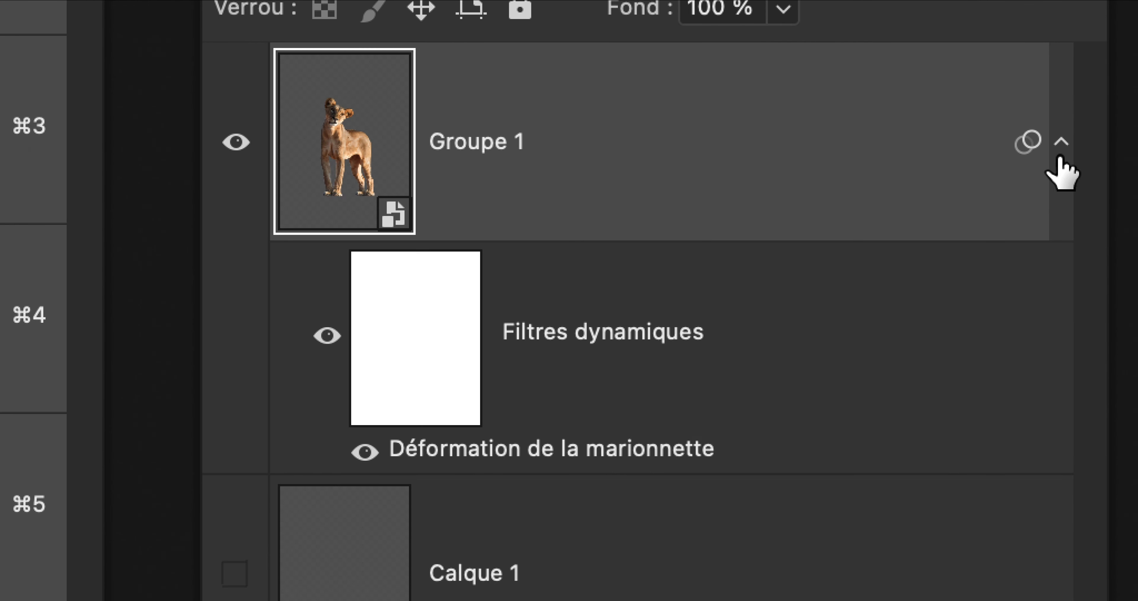
click(1061, 157)
click(1061, 158)
click(1061, 158)
click(1061, 158)
click(1062, 158)
click(1062, 158)
click(1062, 158)
click(1062, 158)
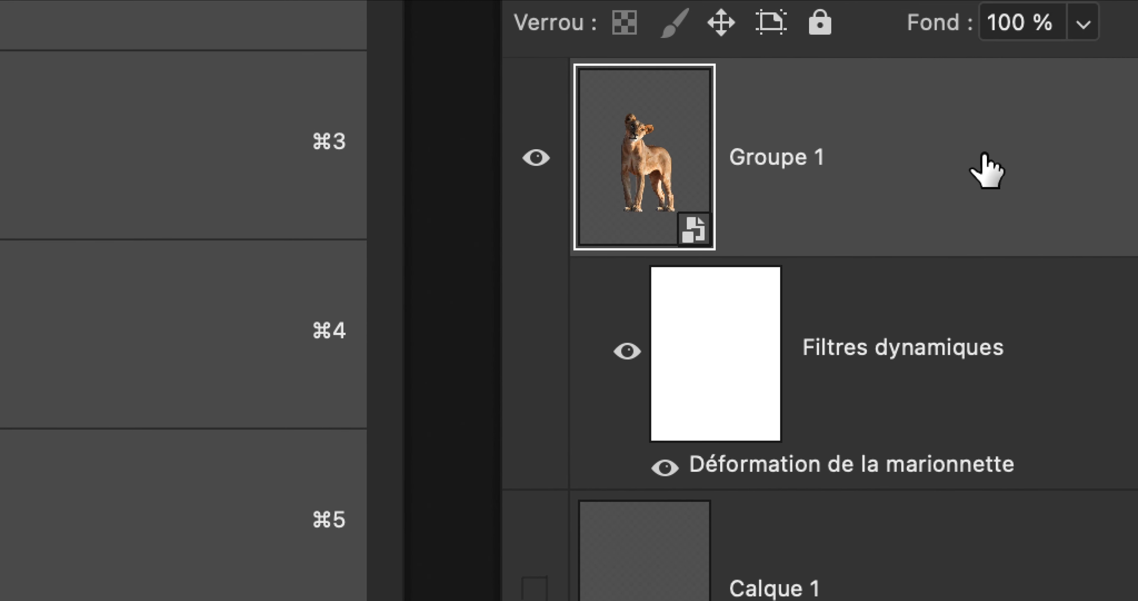
Assign the orange colour label to the Groupe 1 layer
right_click(688, 135)
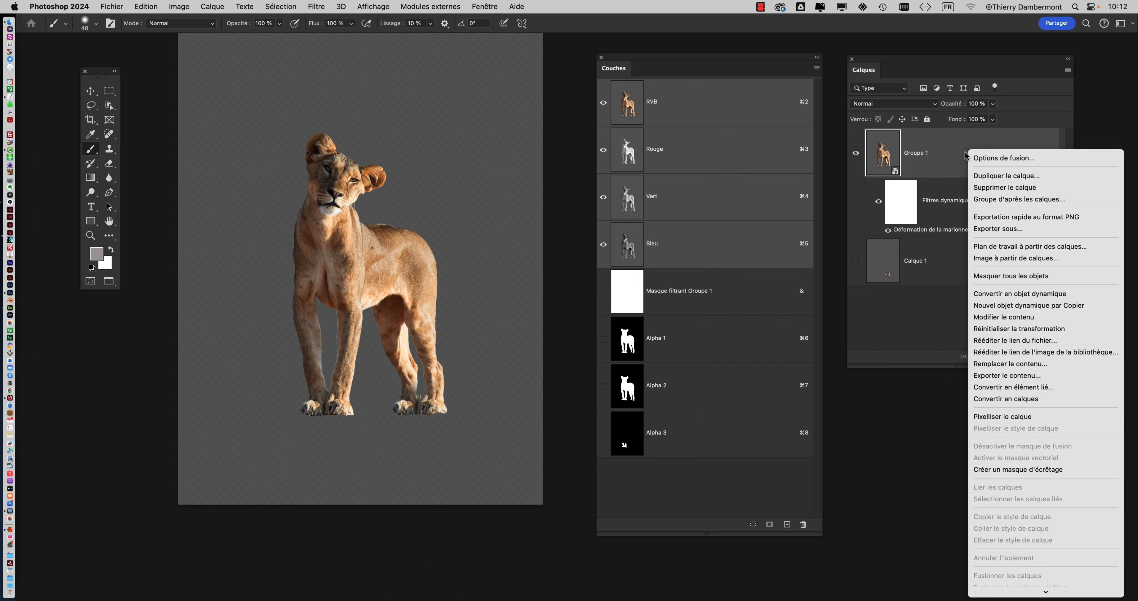
scroll(1029, 306, down, 5)
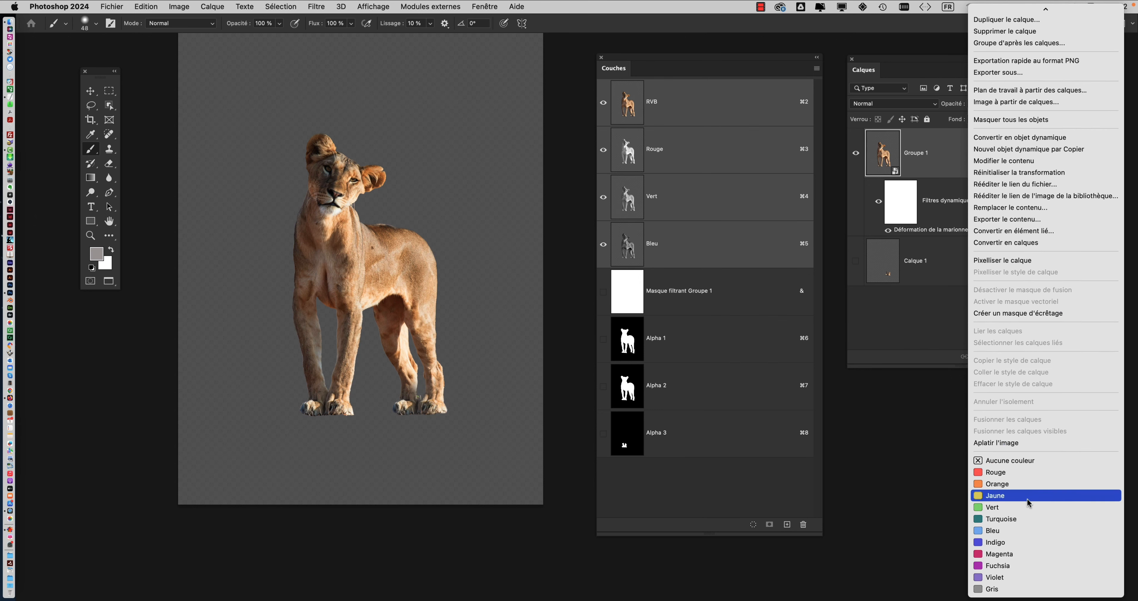
click(1025, 485)
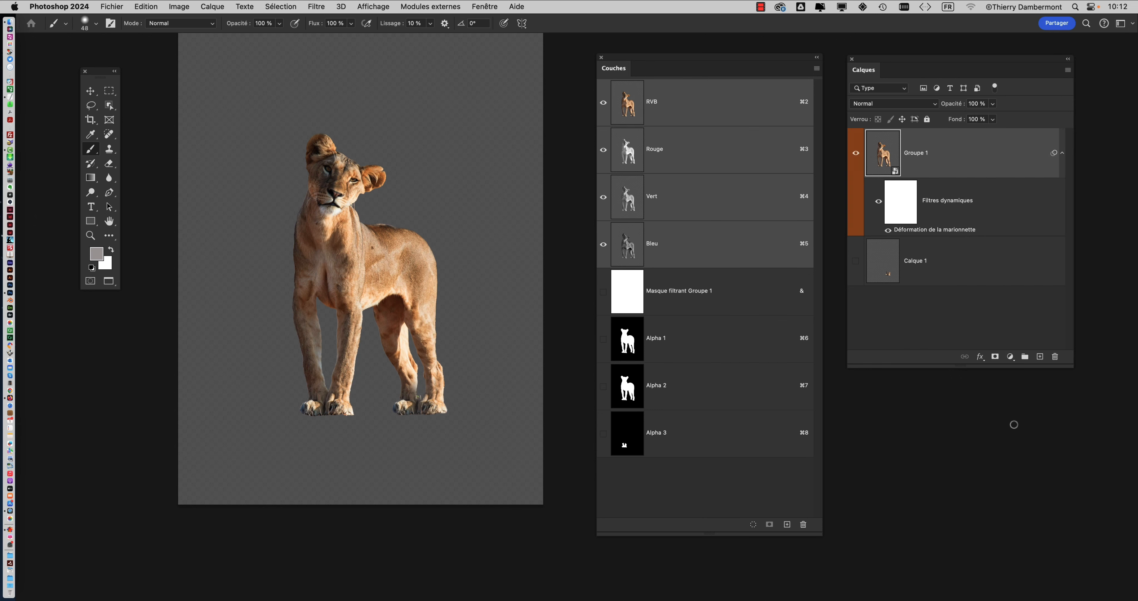
Assign the turquoise colour label to the Groupe 1 layer
right_click(945, 168)
scroll(989, 407, down, 5)
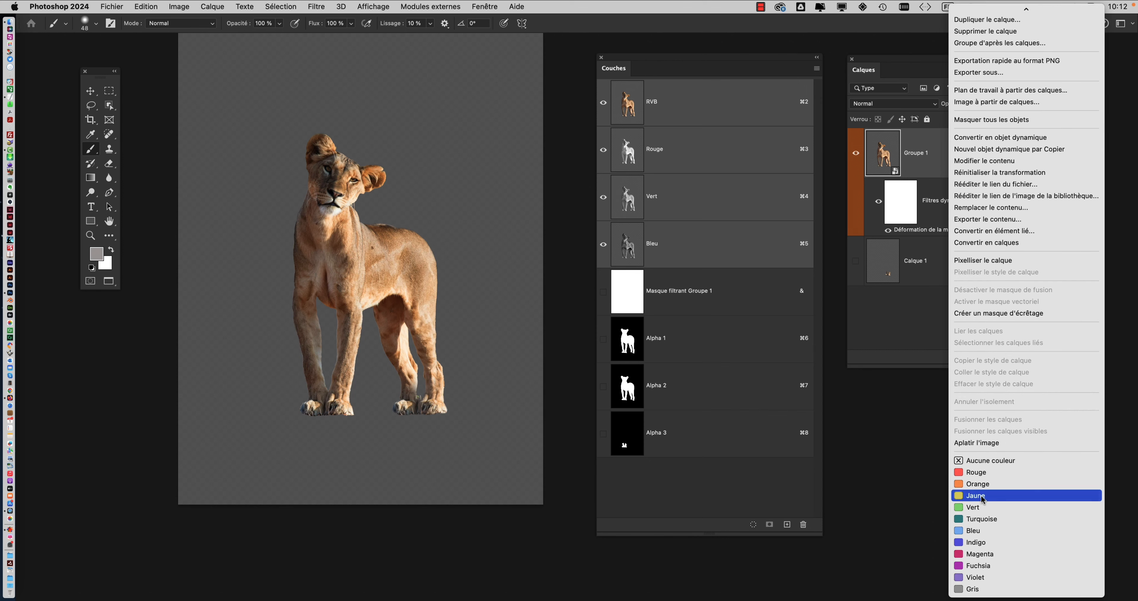
click(981, 520)
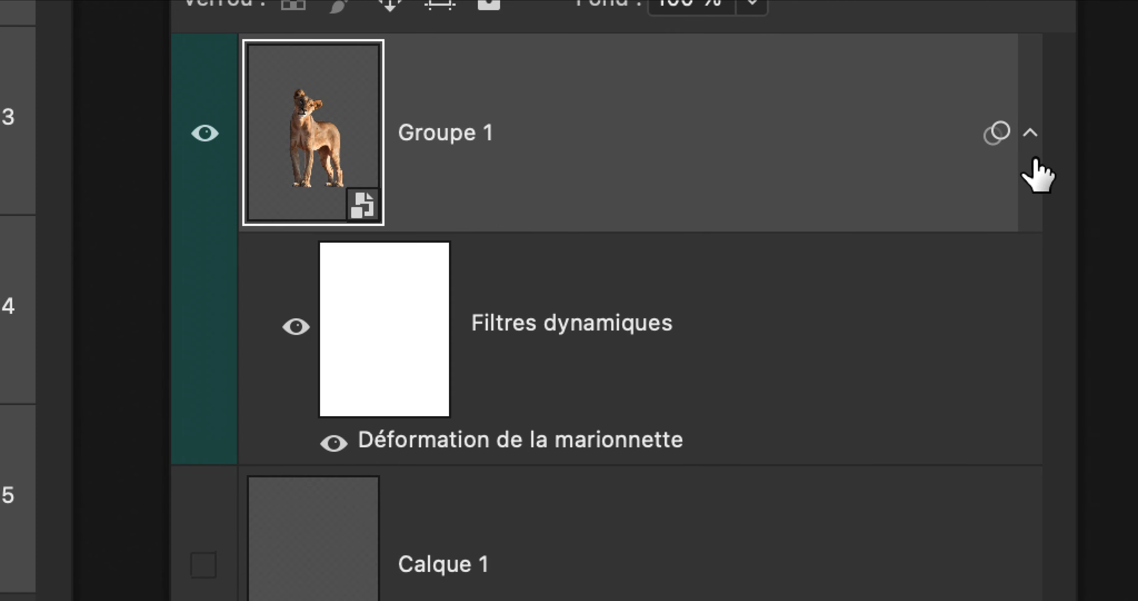
click(1063, 155)
click(1031, 132)
click(1033, 145)
click(1033, 146)
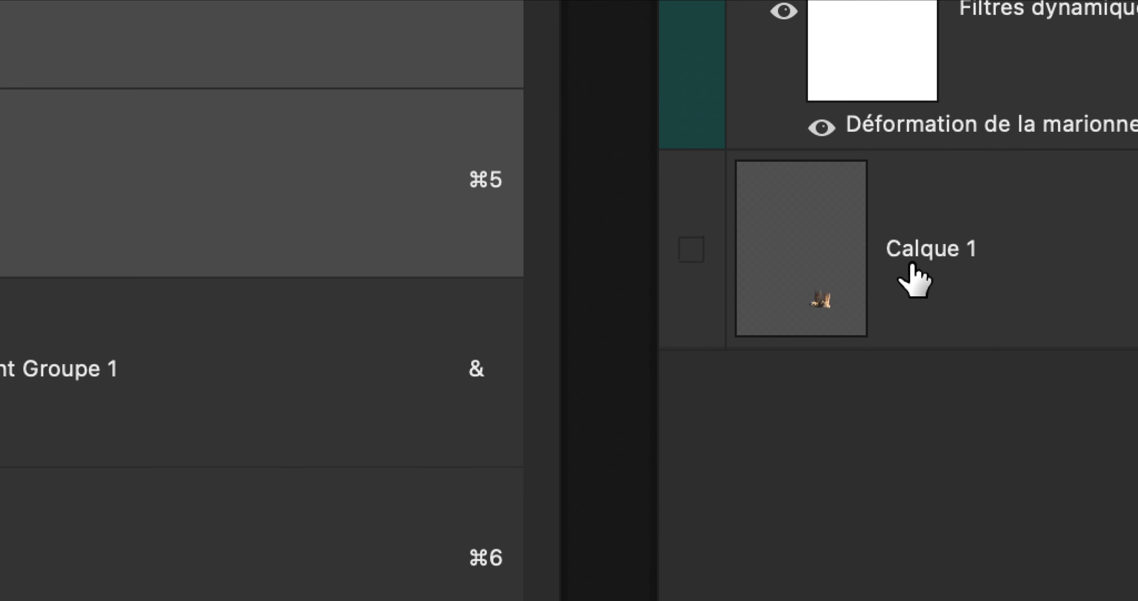
Delete the Calque 1 layer and create a new empty layer beneath Groupe 1
click(912, 265)
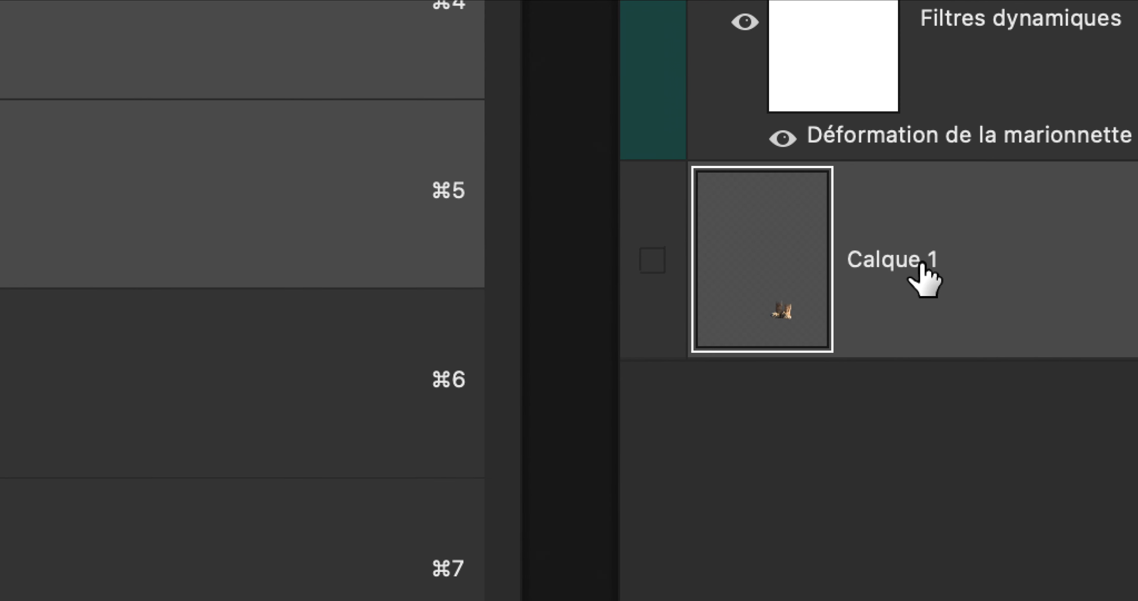
drag(923, 265, 1023, 342)
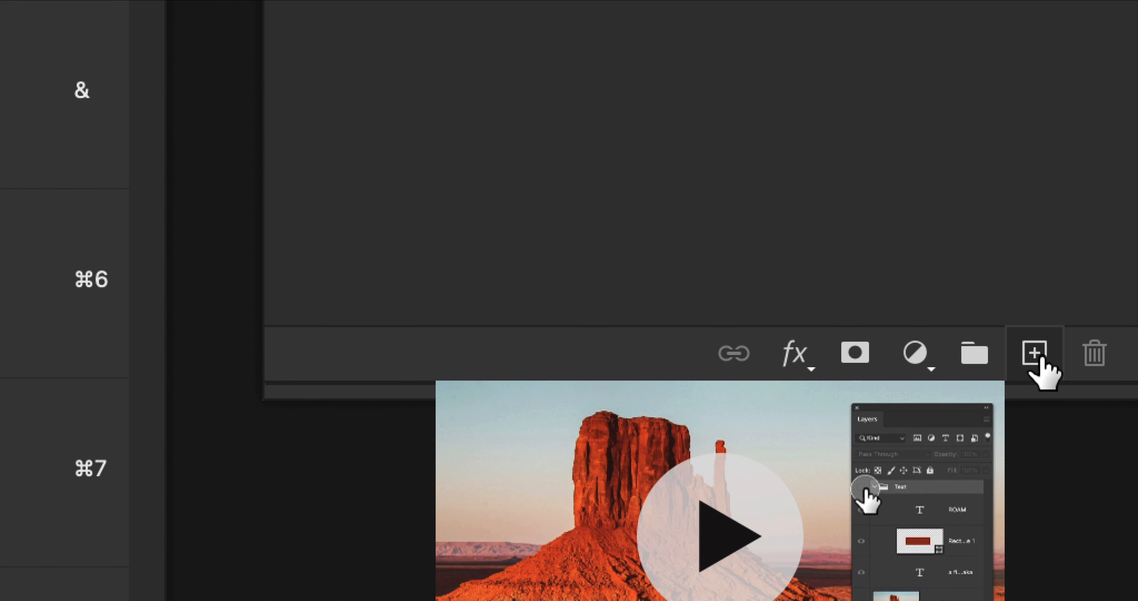
click(1039, 358)
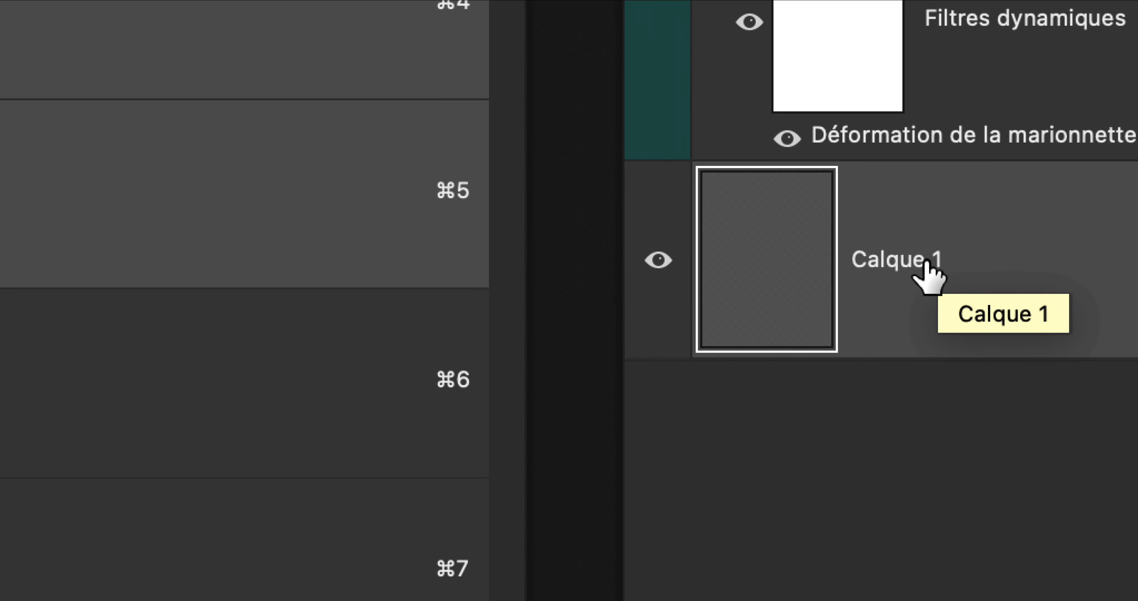
Rename the new empty layer as "fond blanc"
double_click(837, 287)
text(fon)
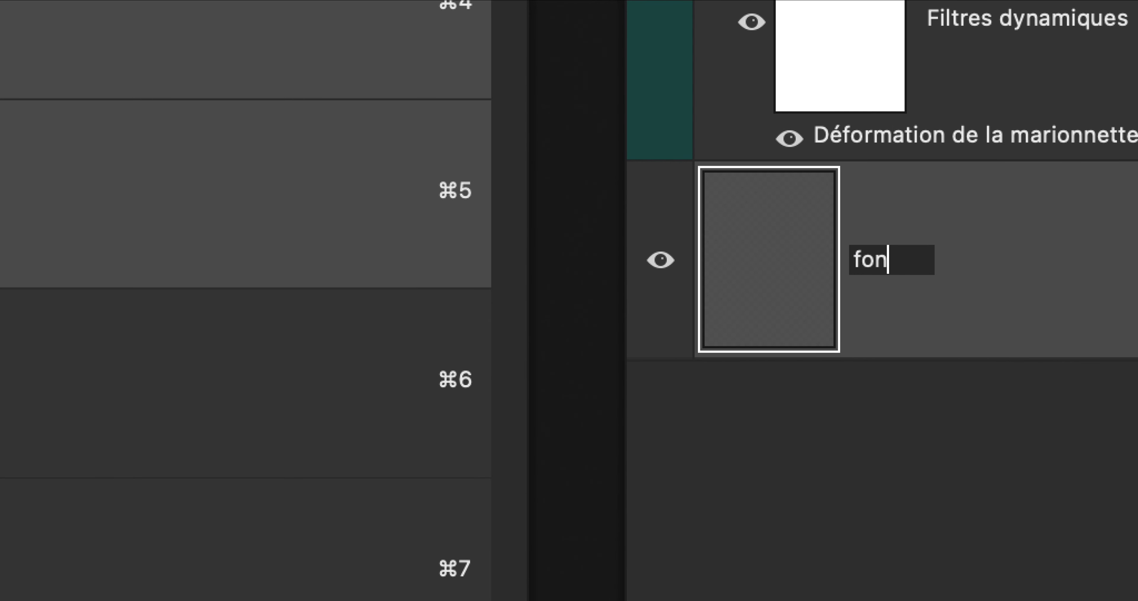
text(dblanc)
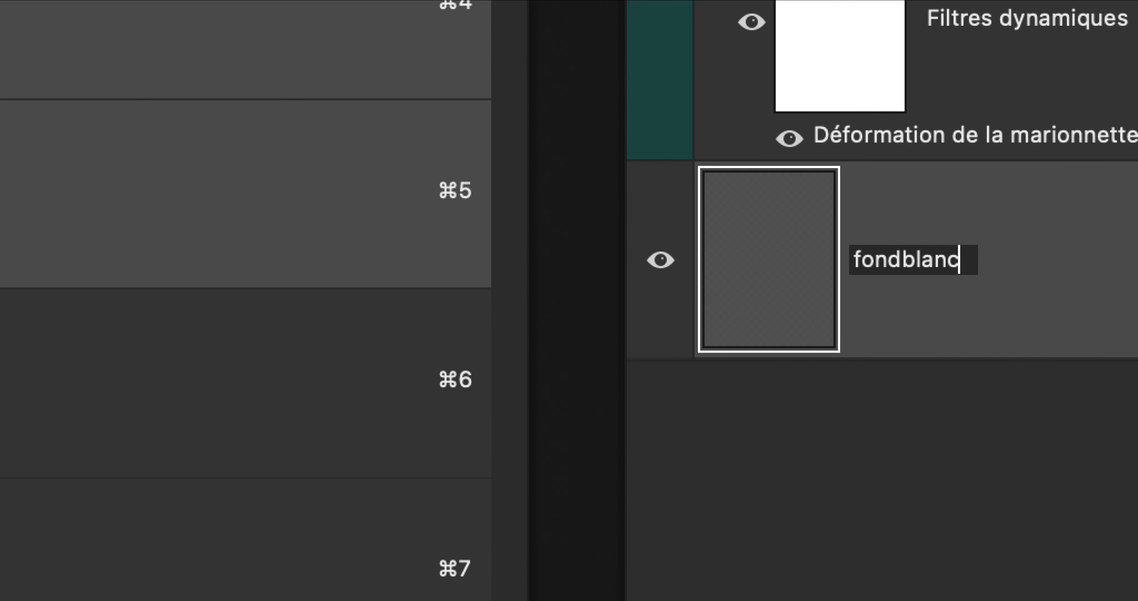
double_click(904, 260)
key(BackSpace)
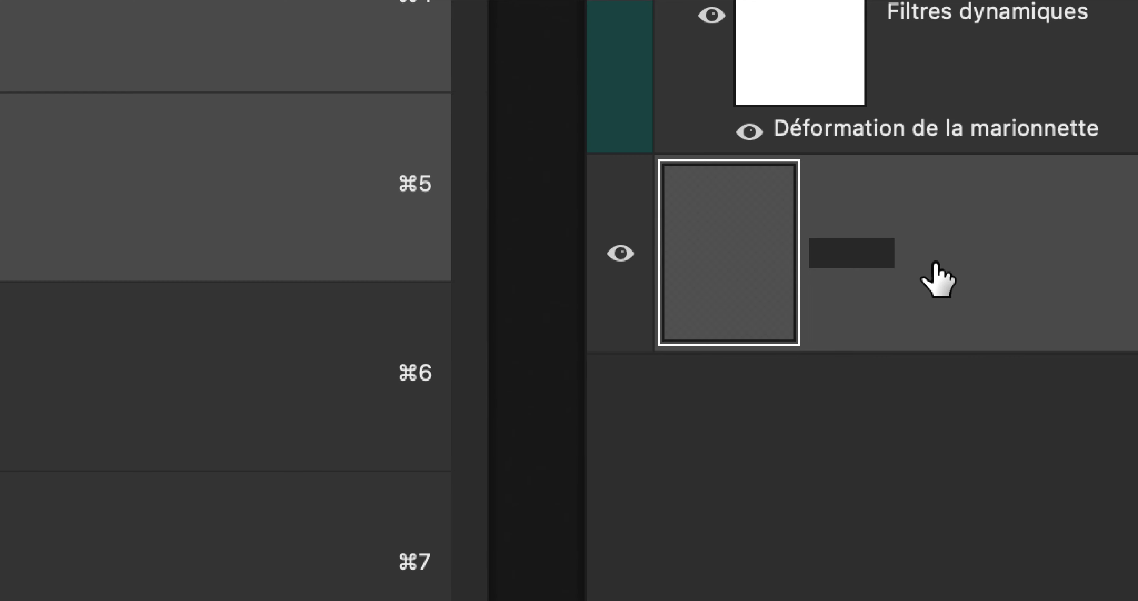
text(fond blanc)
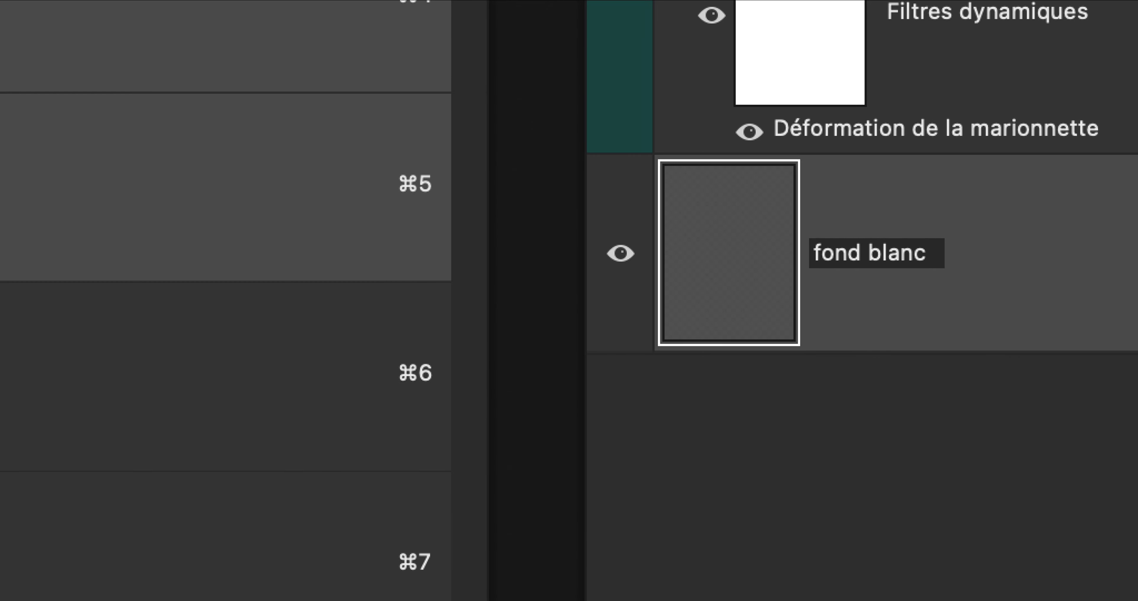
key(Return)
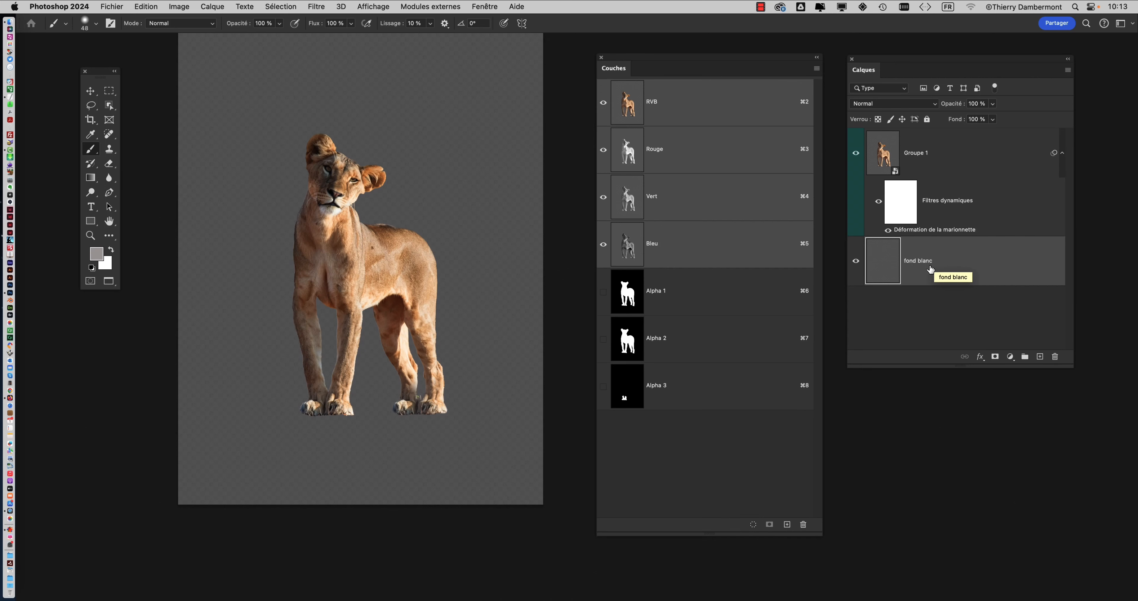
Save the document as Lionne - 11.psd in Photoshop format in the trucage lionne folder
click(103, 4)
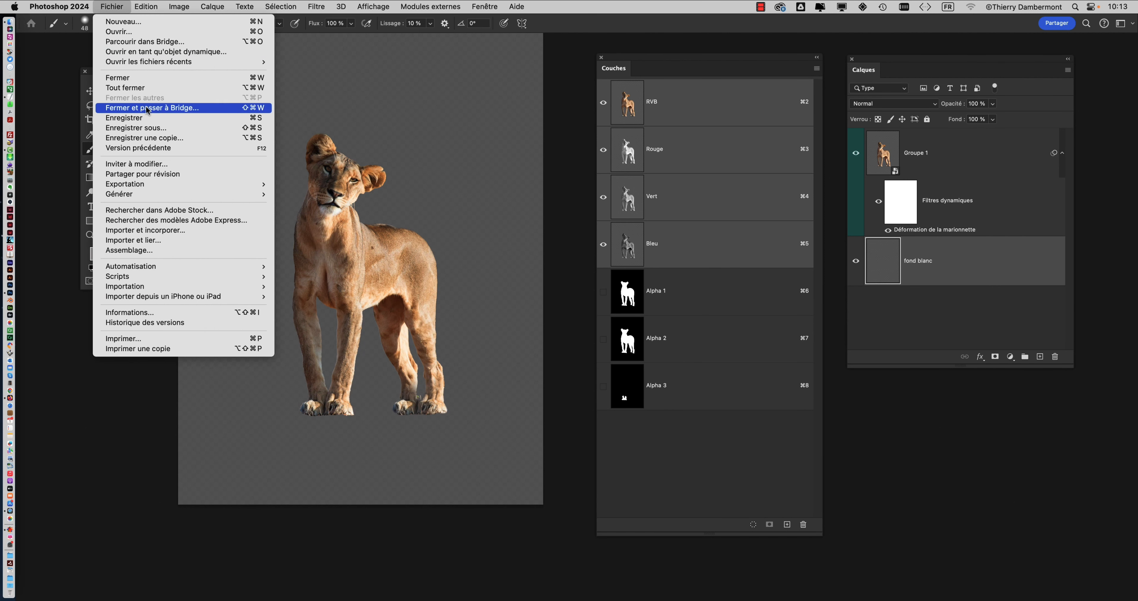
click(171, 132)
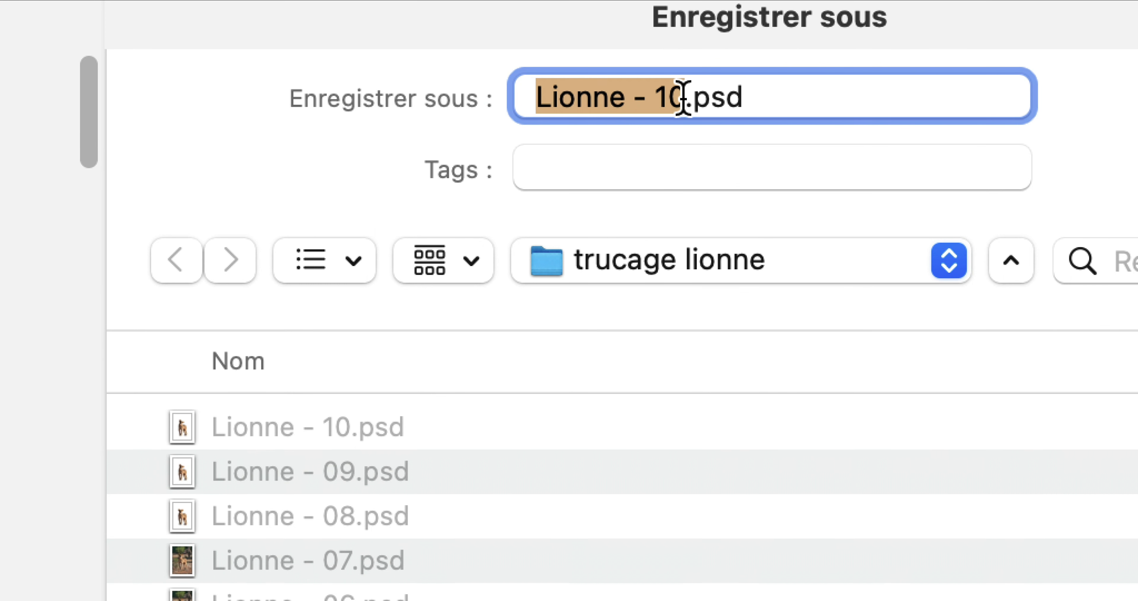
click(676, 117)
key(BackSpace)
text(1)
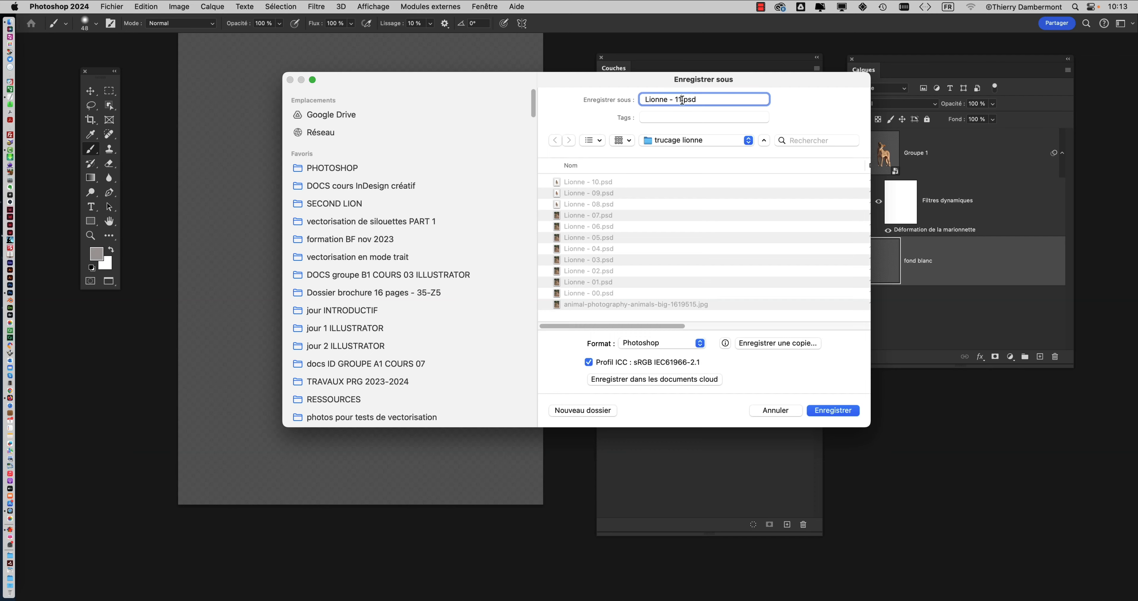
click(833, 410)
Open the Fill settings for the fond blanc layer
key(super+0)
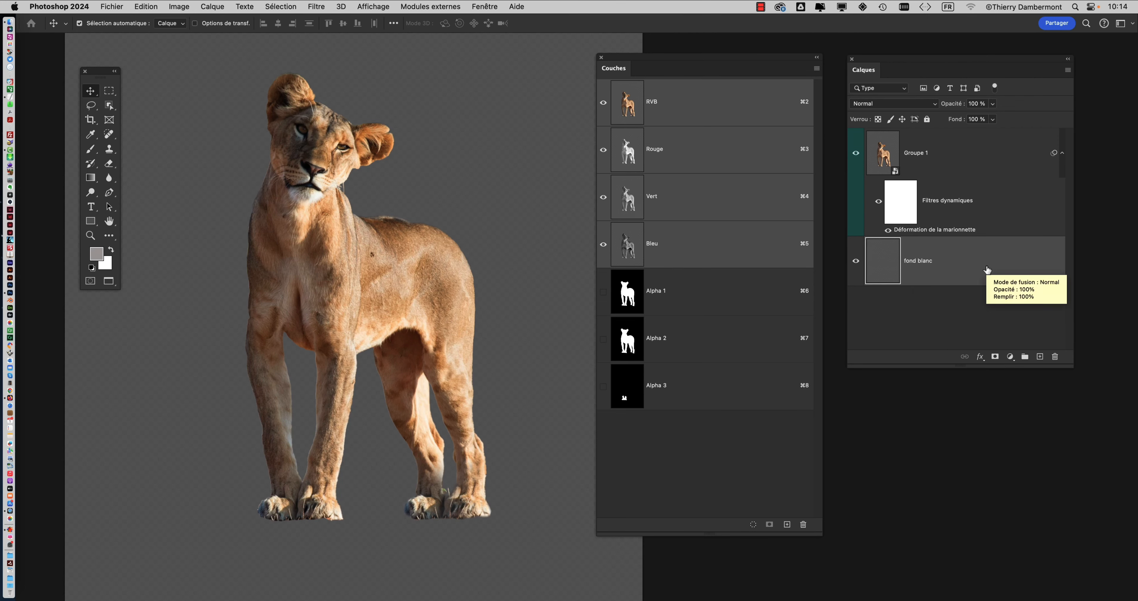
key(shift+BackSpace)
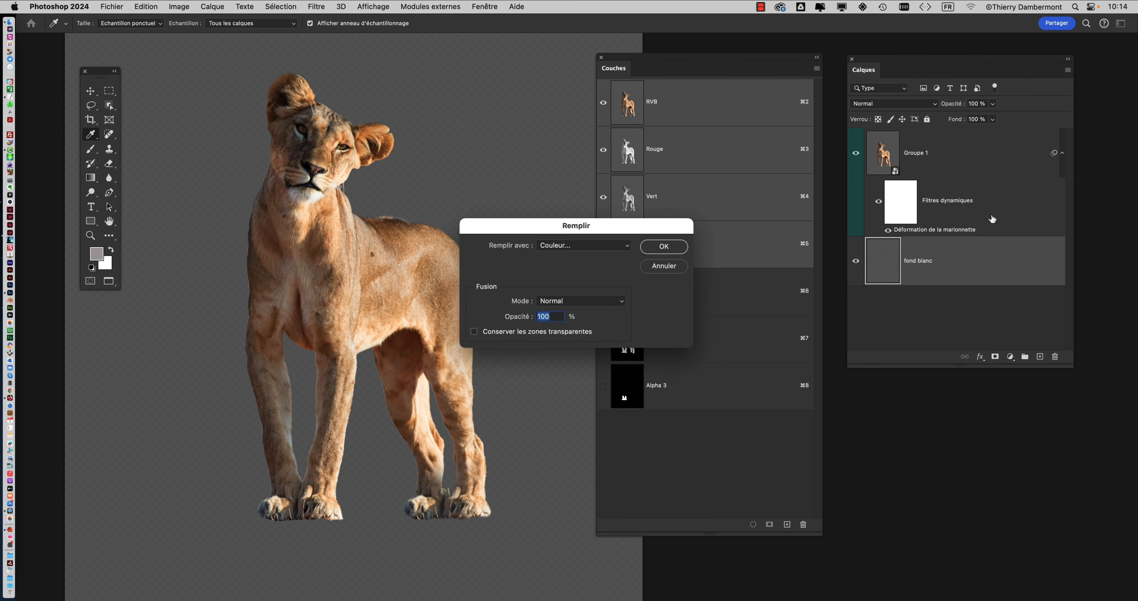
Display the macOS on-screen keyboard to examine the shortcut keys, and close it
click(949, 6)
click(1003, 115)
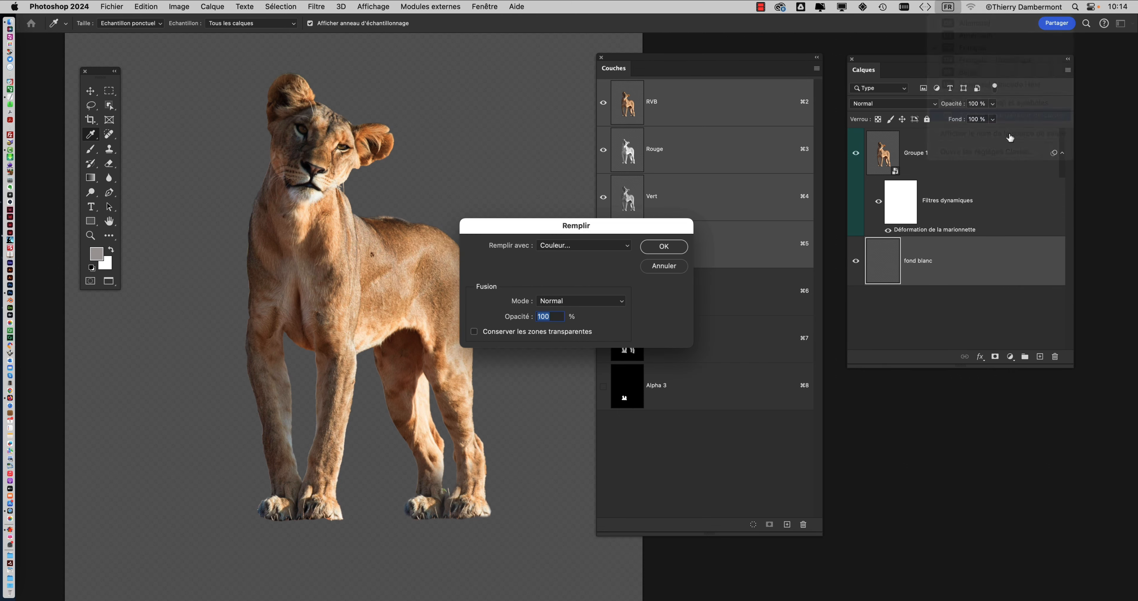
drag(729, 181, 294, 48)
click(185, 188)
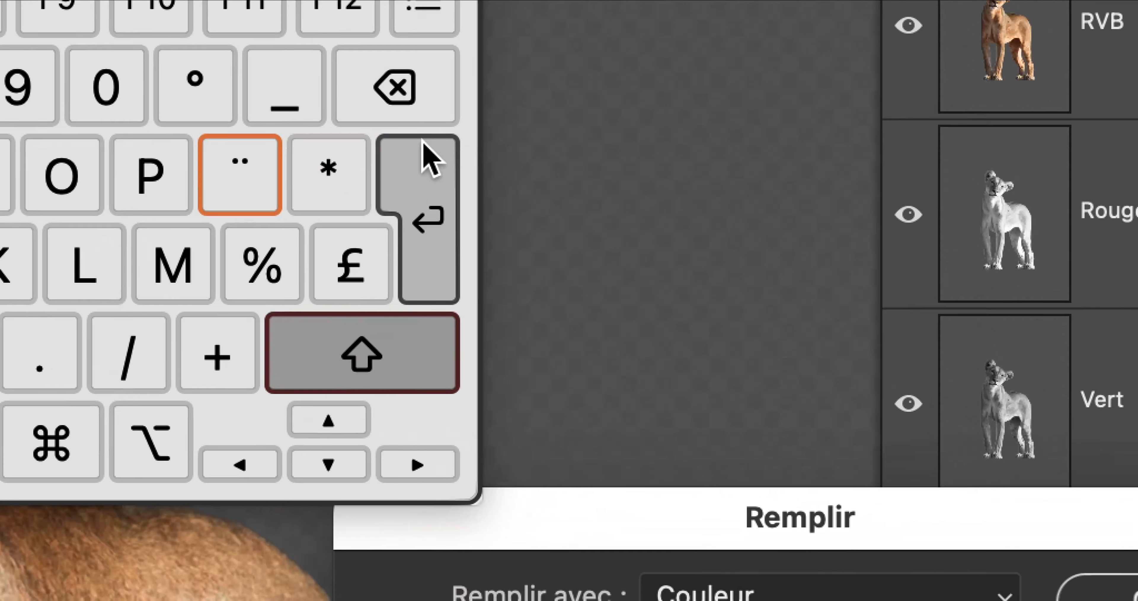
key(super)
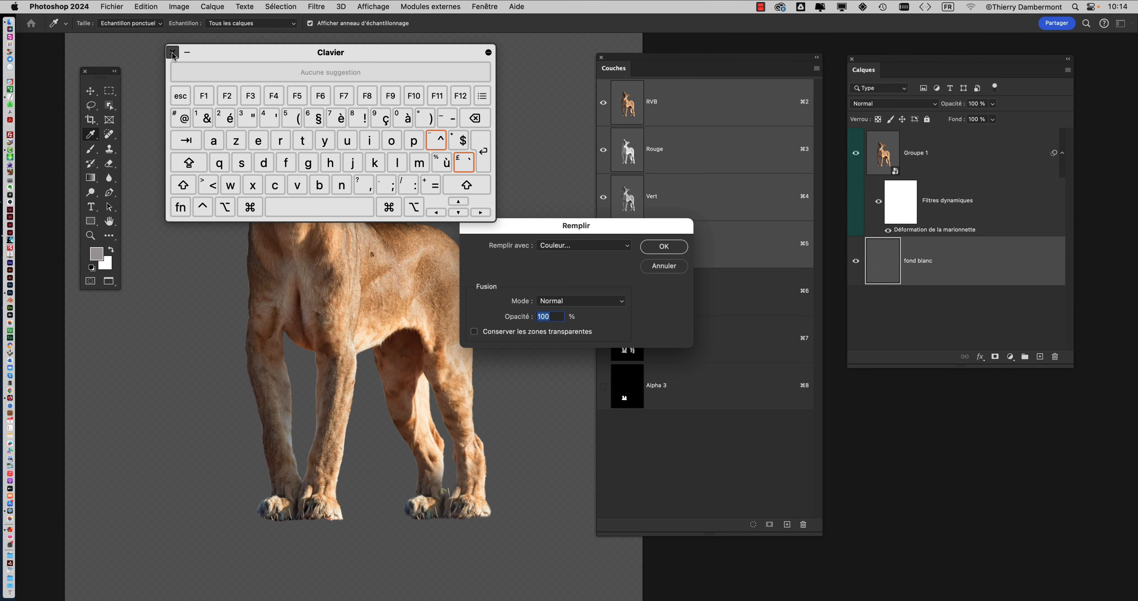
click(173, 53)
Fill the fond blanc layer with the custom colour white (ffffff) in Normal mode at 100% opacity
drag(544, 229, 402, 50)
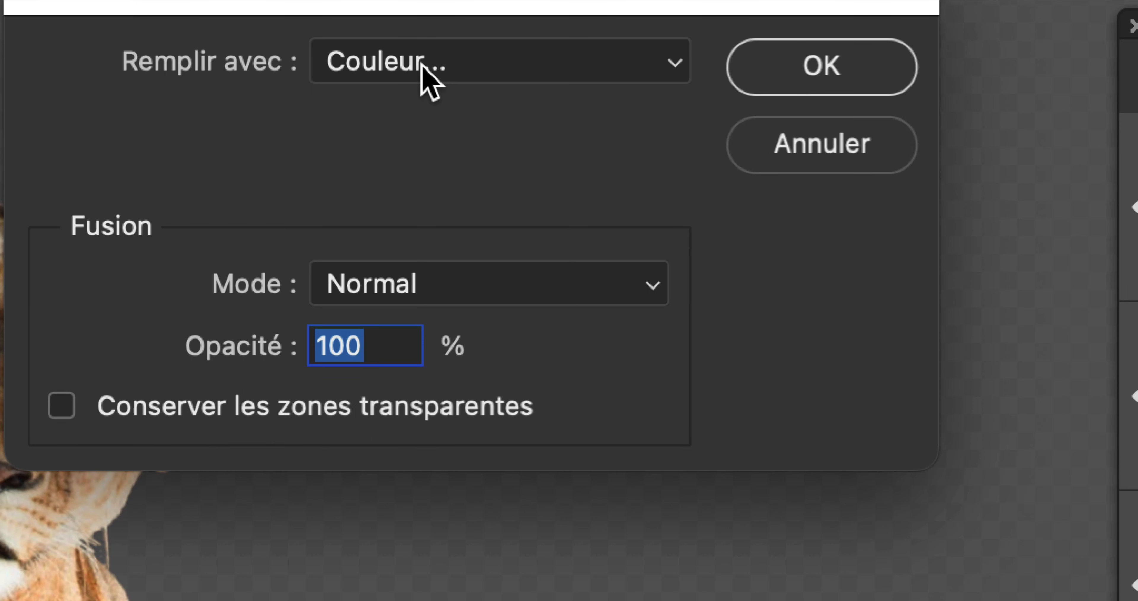
click(426, 75)
click(427, 75)
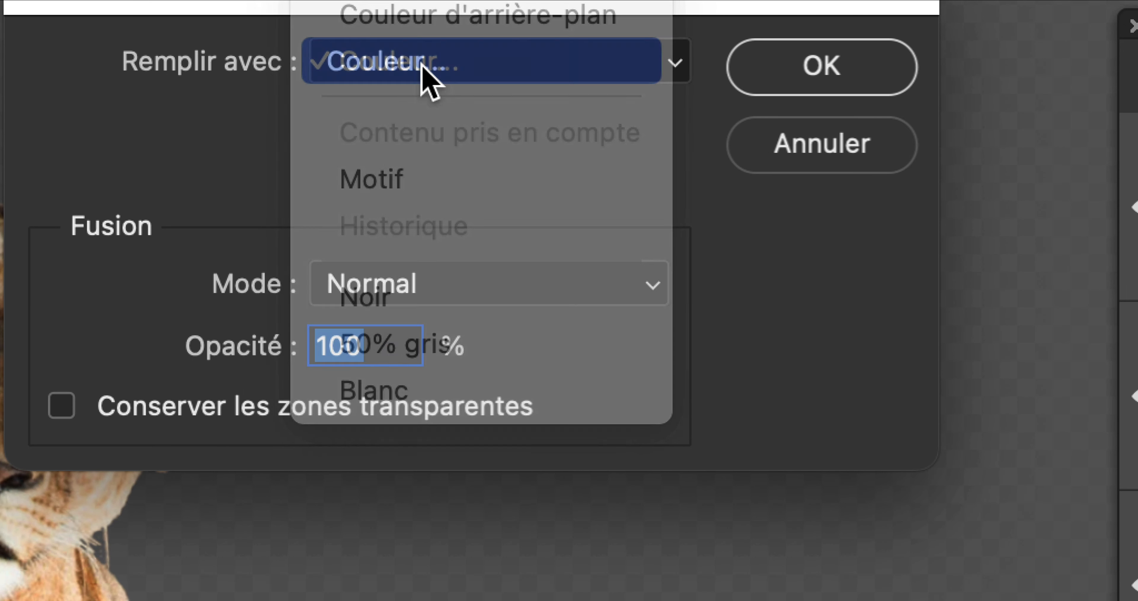
key(alt)
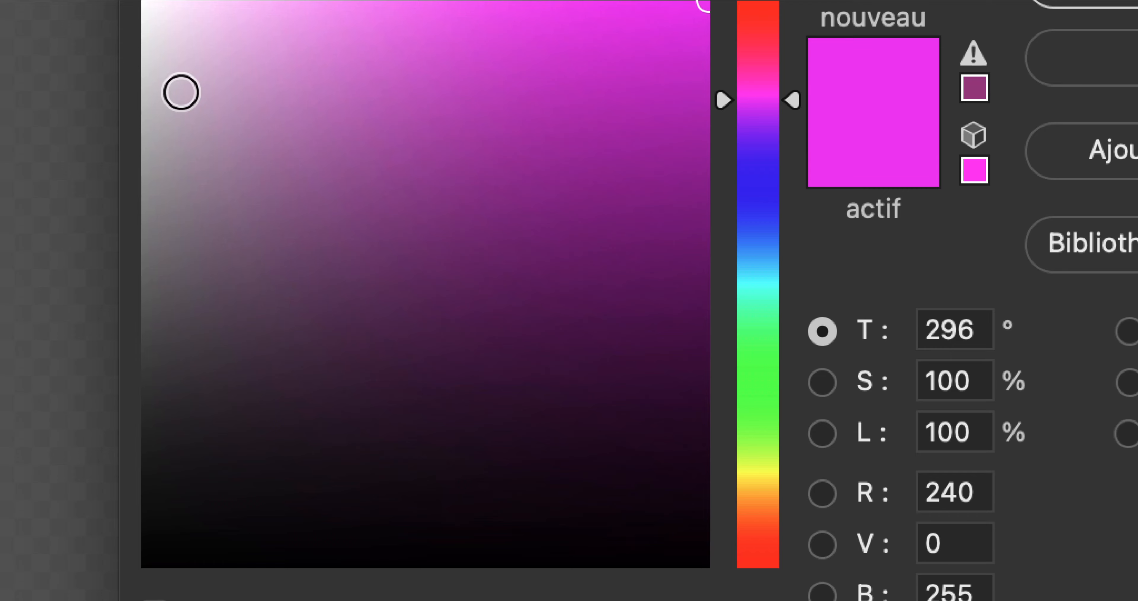
drag(182, 93, 165, 65)
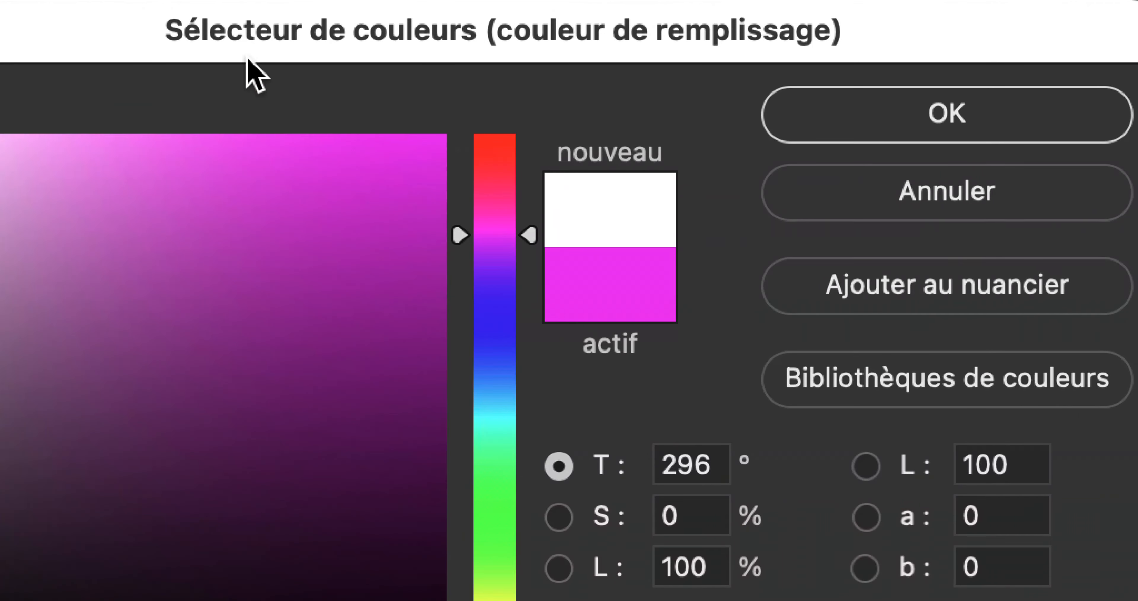
key(alt)
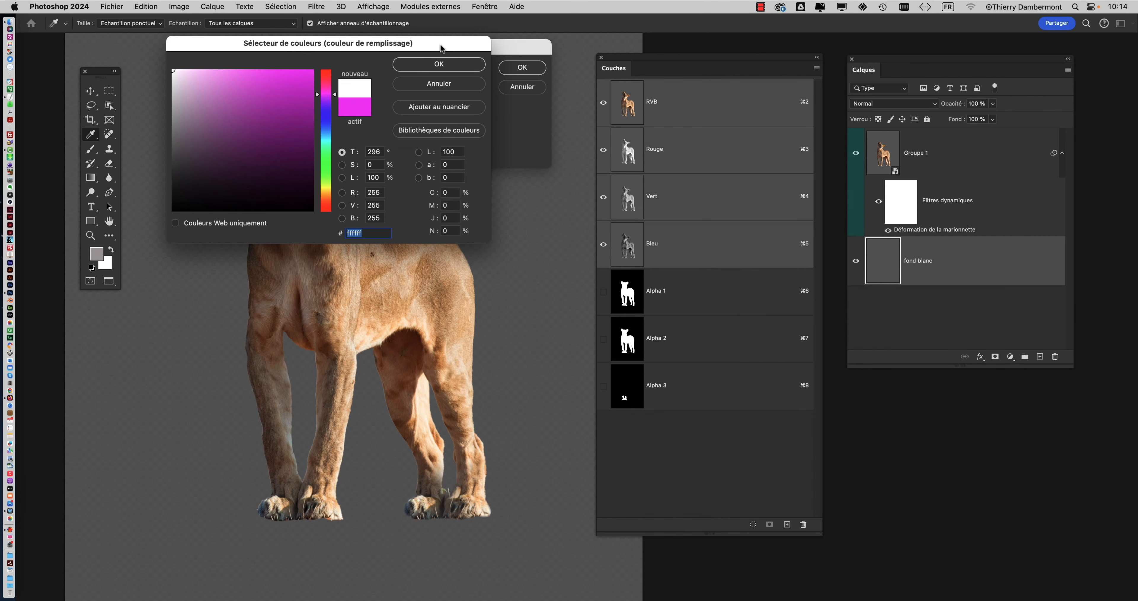
click(439, 64)
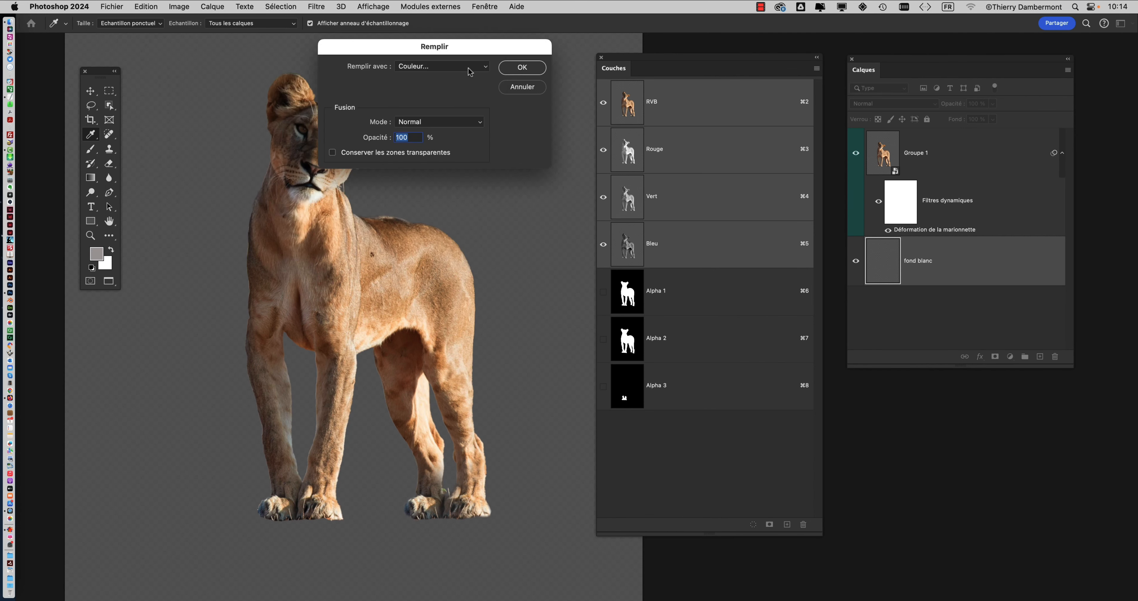
click(522, 68)
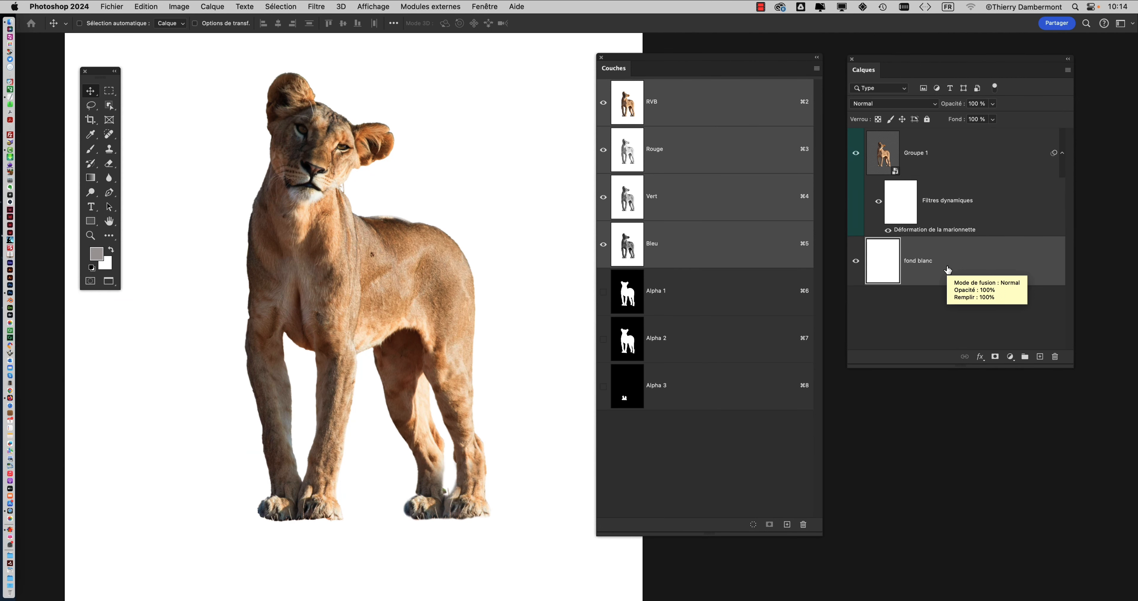
Refill the fond blanc layer with a custom colour, sampling near-black (070707) in the colour picker before settling on pure white (ffffff)
key(shift+BackSpace)
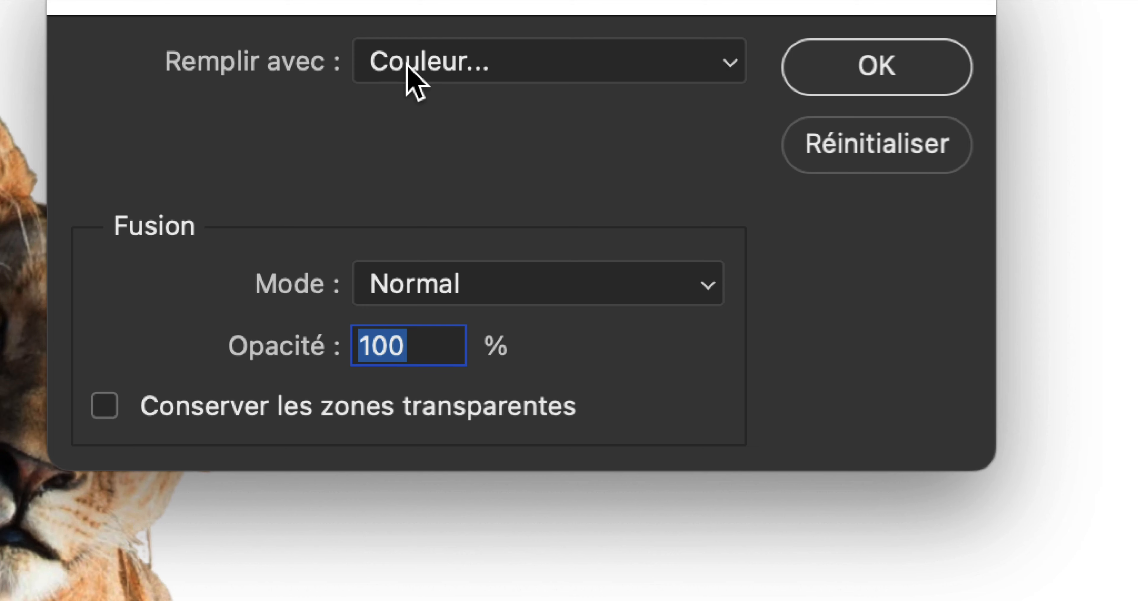
click(410, 67)
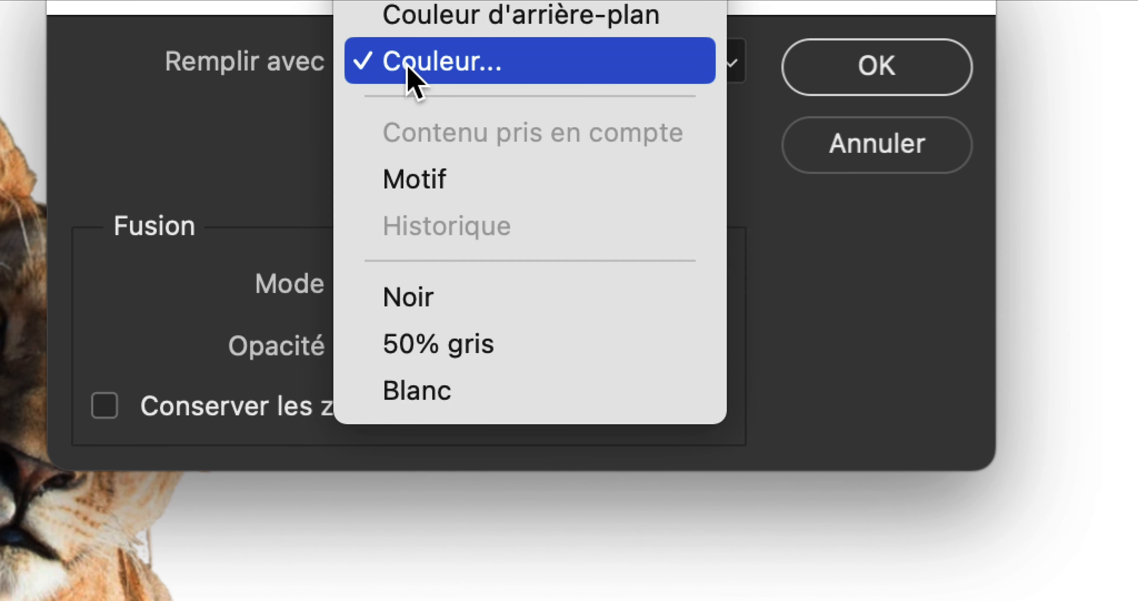
click(410, 67)
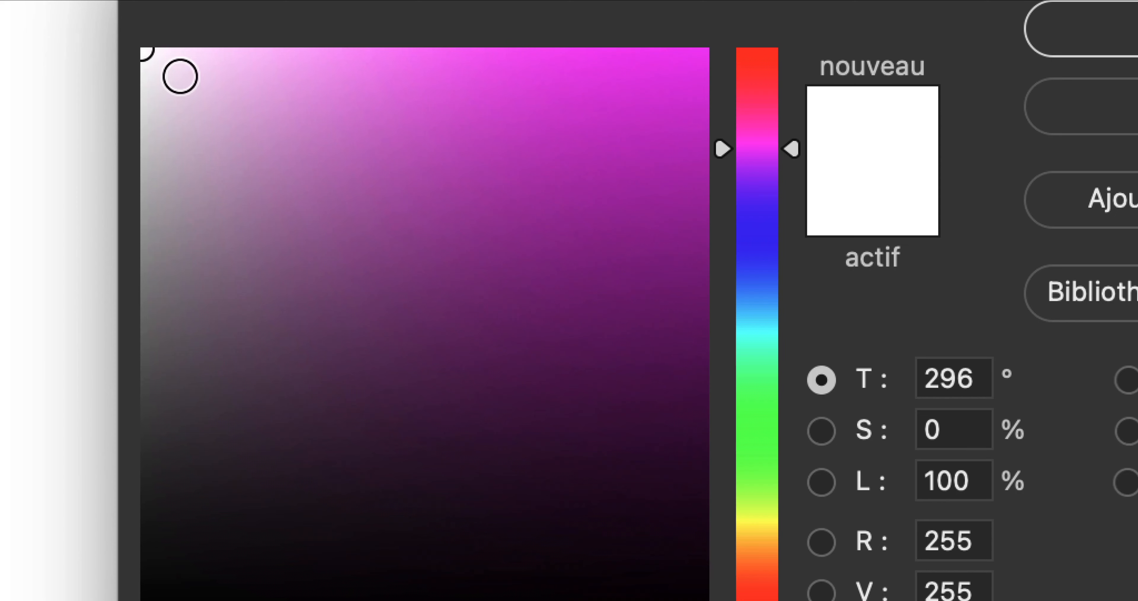
mouse_move(180, 76)
mouse_down()
mouse_move(146, 59)
mouse_move(178, 73)
mouse_move(178, 181)
mouse_up()
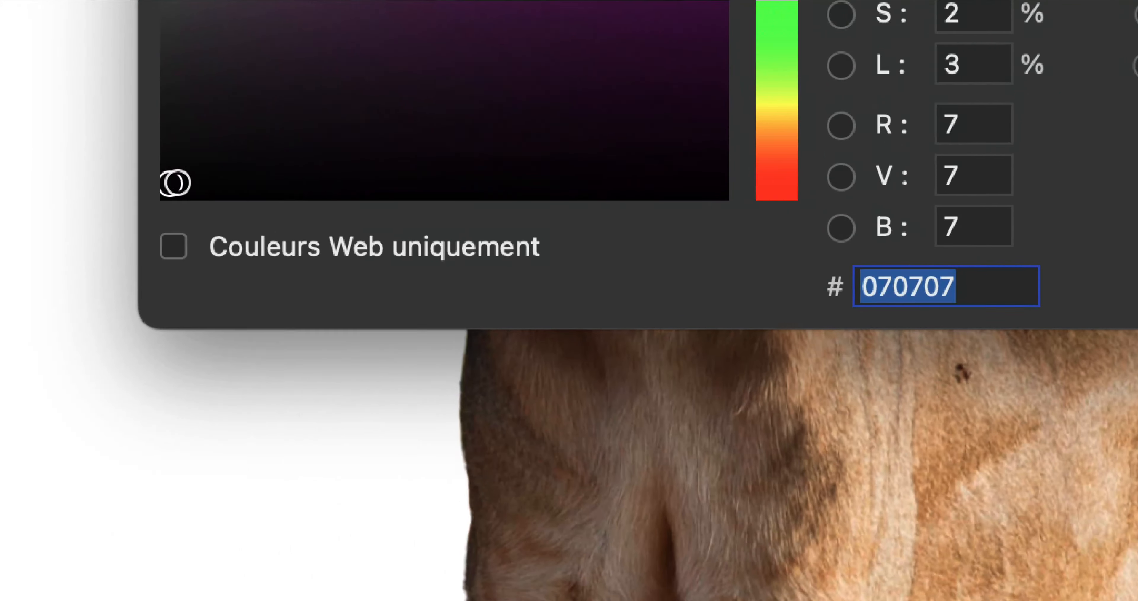
drag(176, 183, 175, 71)
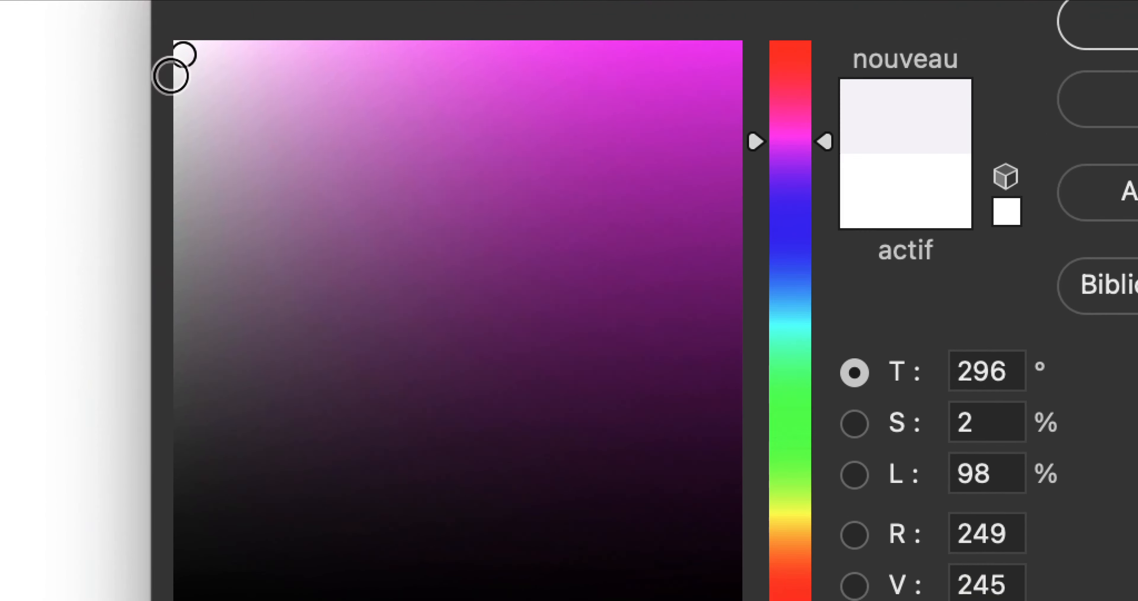
mouse_move(172, 75)
mouse_down()
mouse_move(175, 48)
mouse_move(163, 31)
mouse_up()
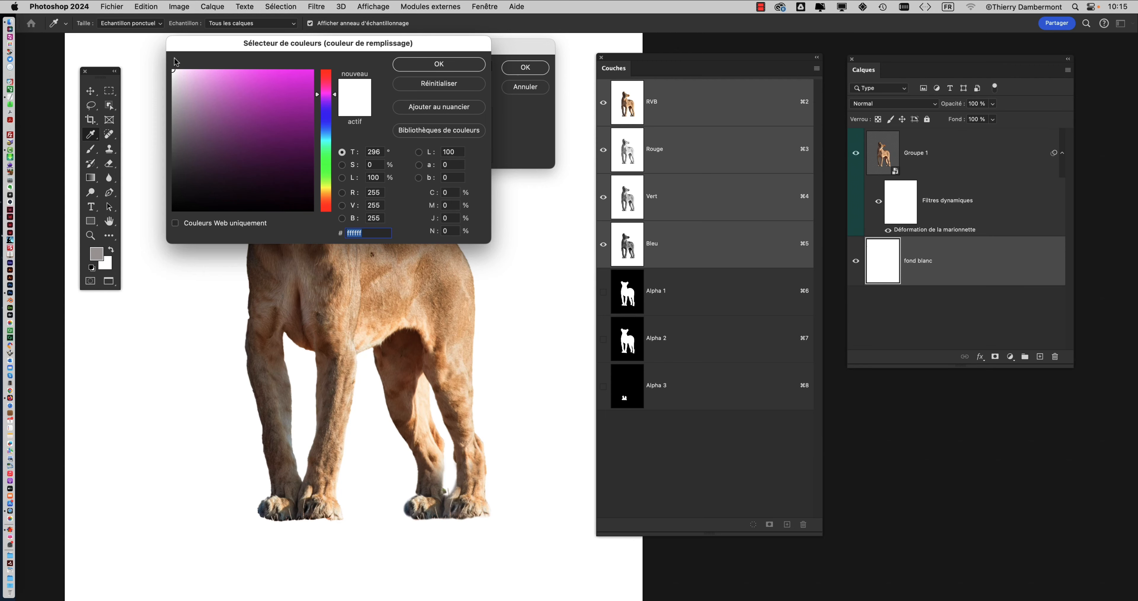
click(470, 65)
click(522, 67)
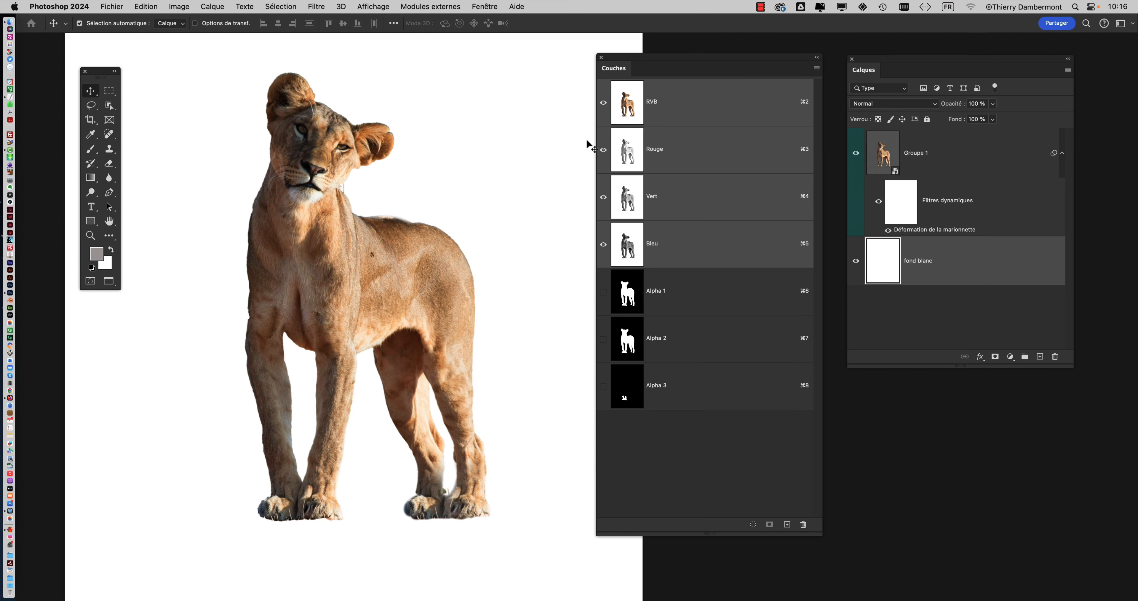
Apply the custom white fill to the fond blanc layer once more, using Normal mode and 100% opacity
key(shift+BackSpace)
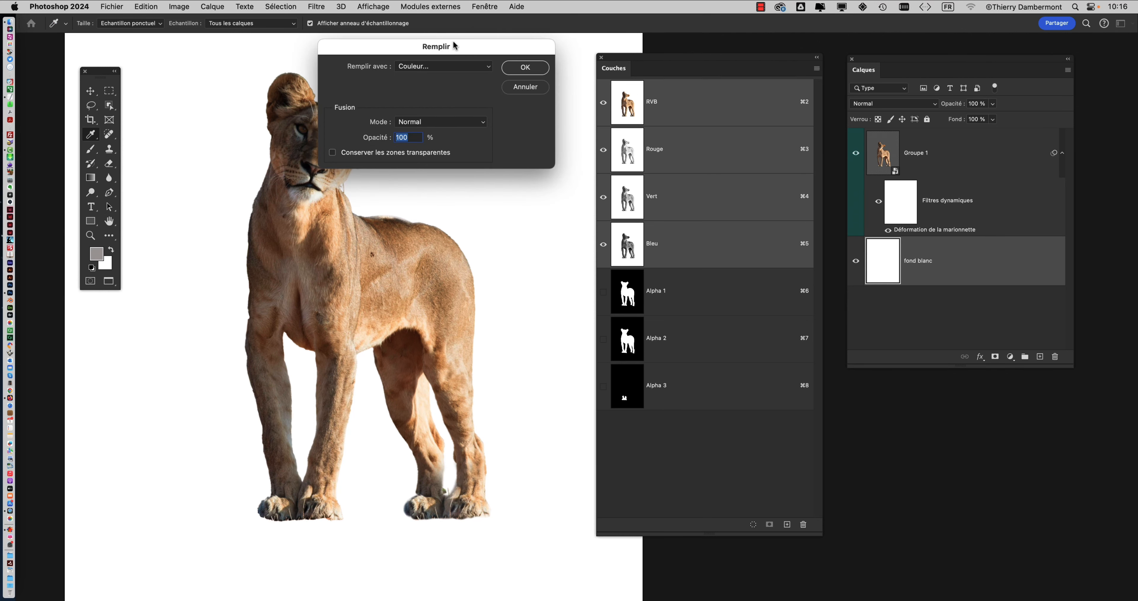
click(453, 64)
click(453, 66)
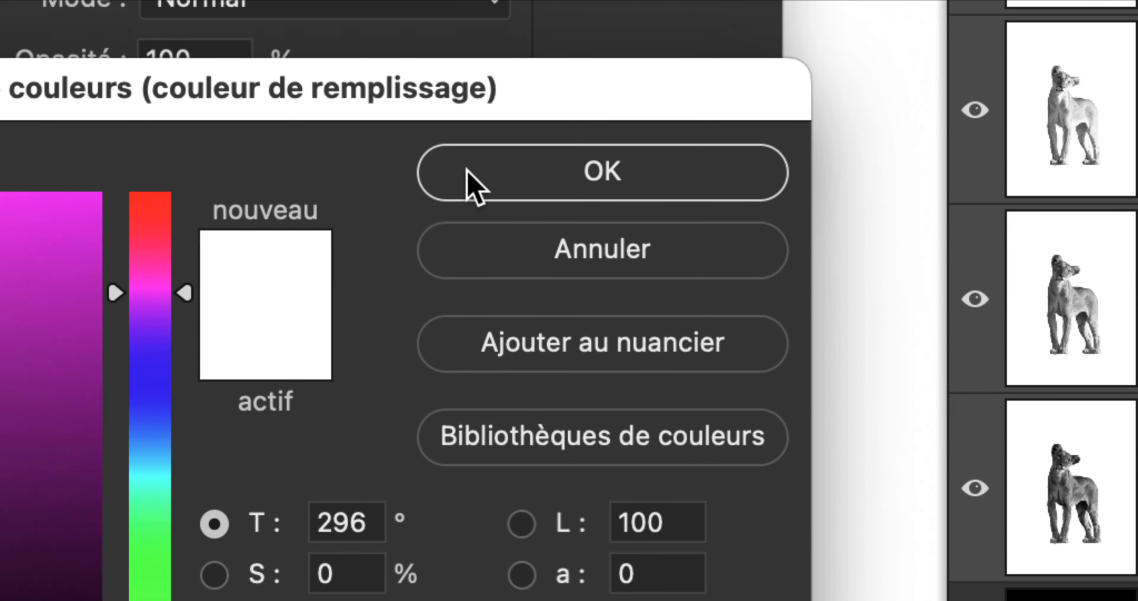
click(636, 46)
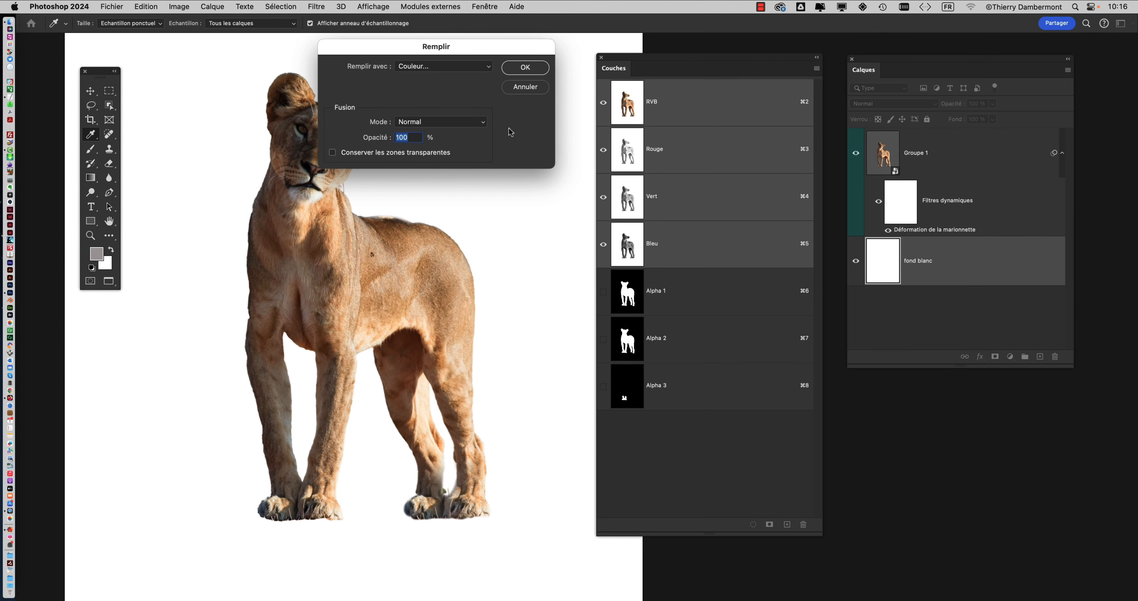
click(521, 68)
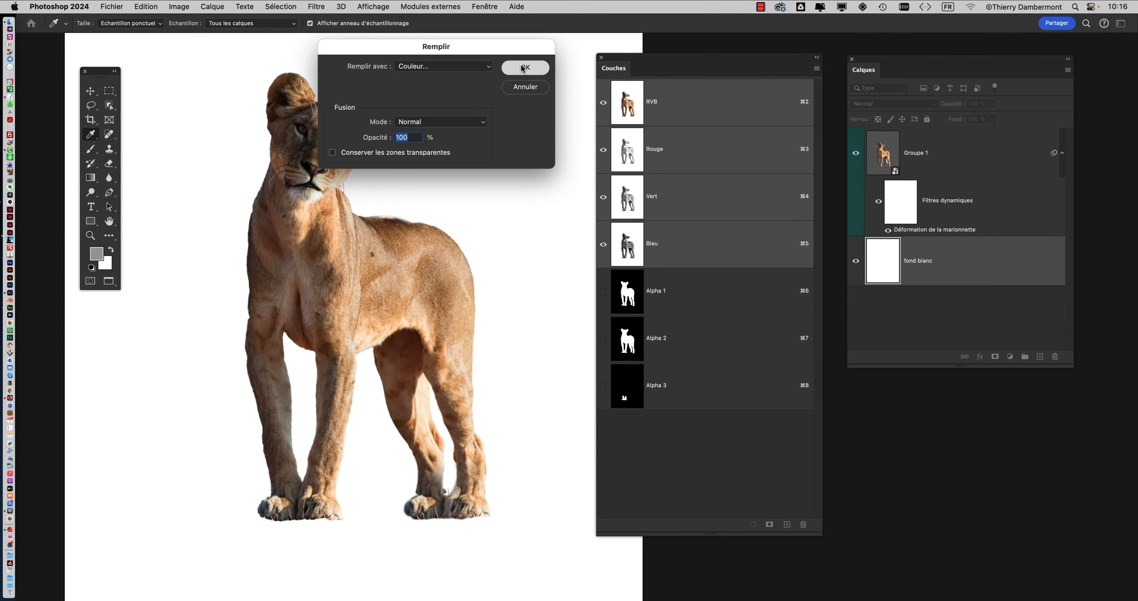